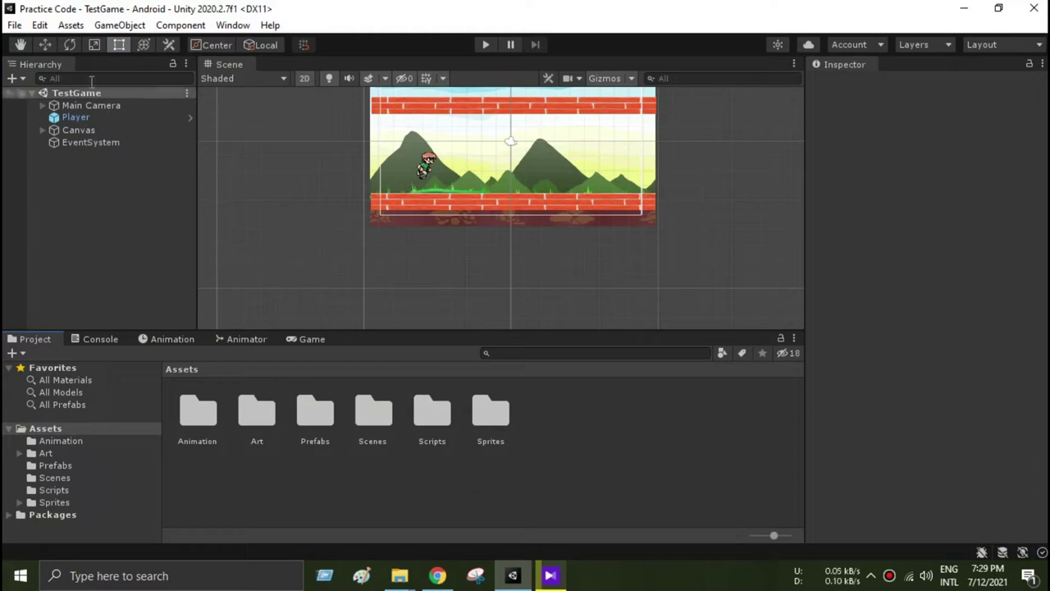
# Open Unity's Preferences window from the Edit menu.
pyautogui.click(59, 30)
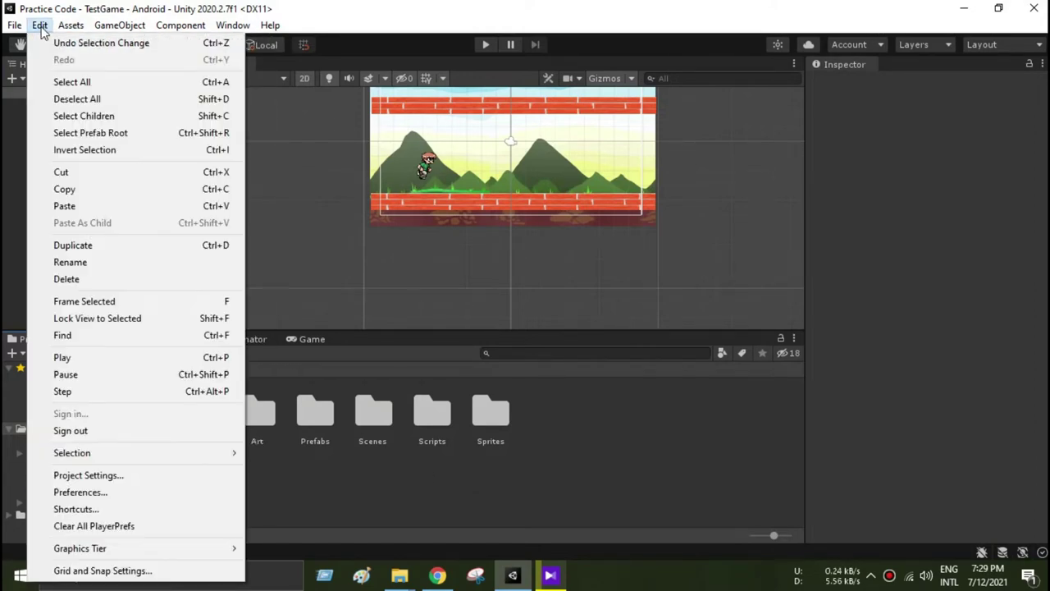
pyautogui.click(45, 27)
pyautogui.click(45, 27)
pyautogui.click(84, 494)
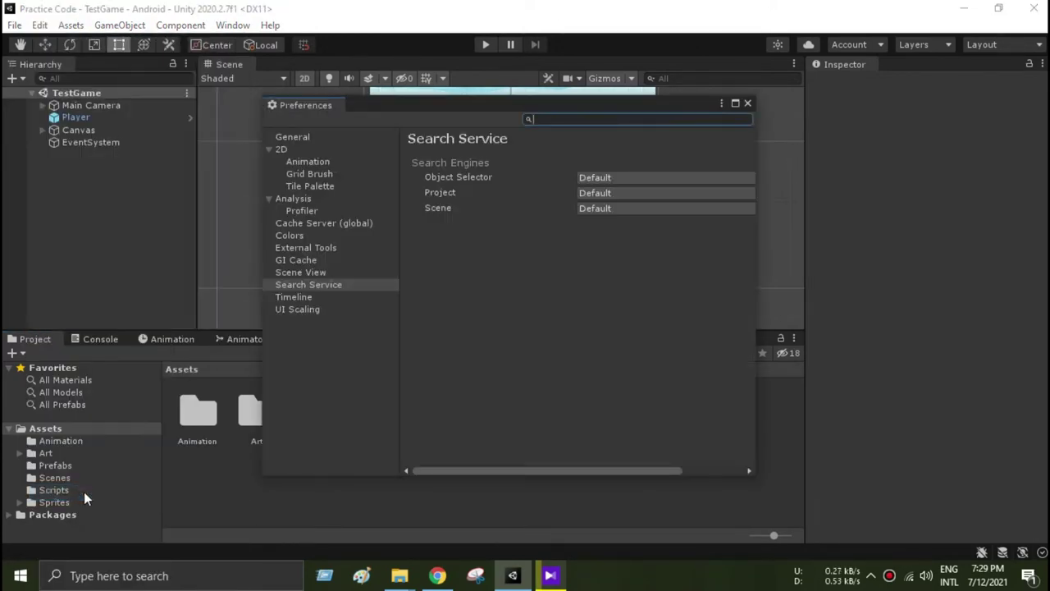
# In External Tools, leave 'Android NDK Installed with Unity' unticked, close Preferences and quit Unity.
pyautogui.click(303, 249)
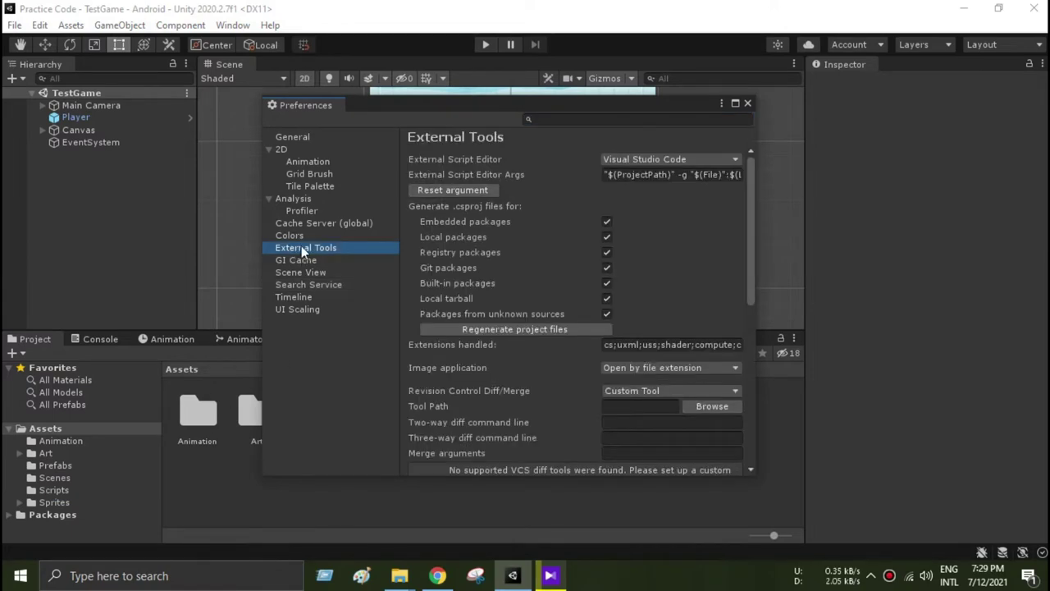
pyautogui.scroll(-3, 585, 272)
pyautogui.scroll(-2, 585, 272)
pyautogui.scroll(-2, 585, 273)
pyautogui.scroll(-3, 585, 274)
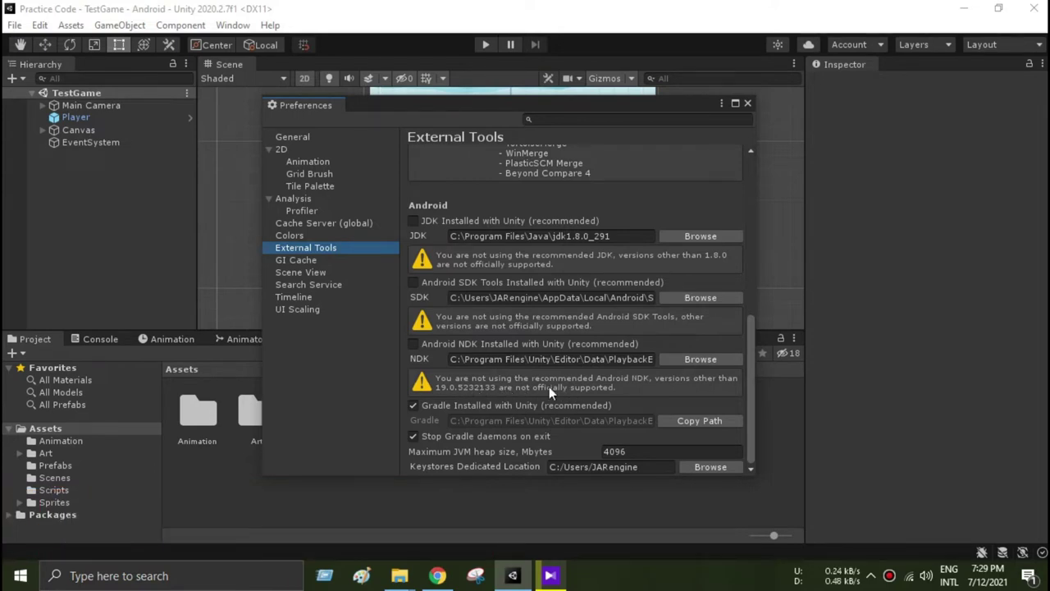
pyautogui.click(415, 346)
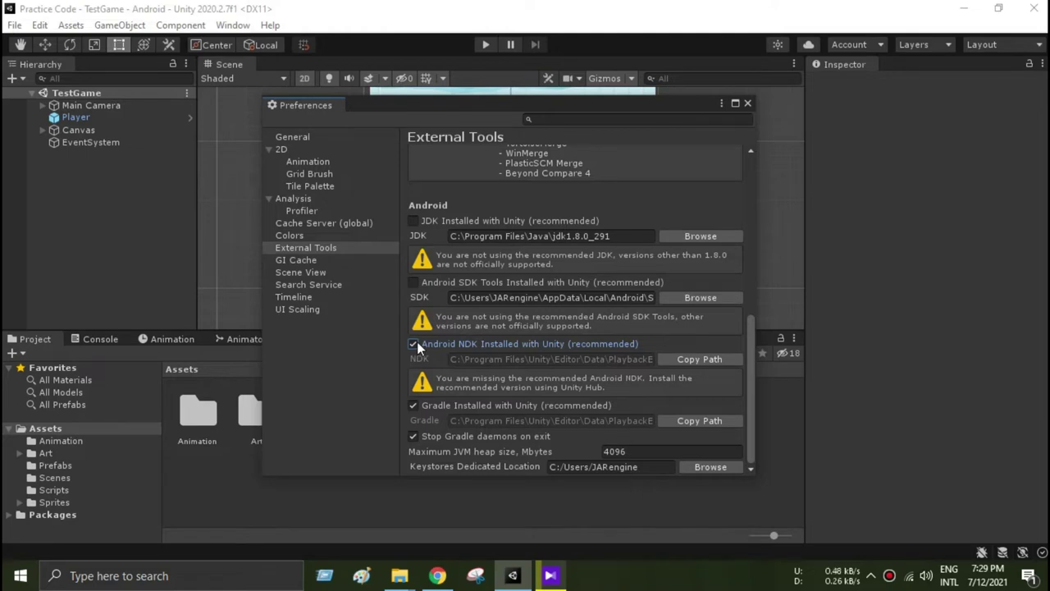
pyautogui.click(415, 343)
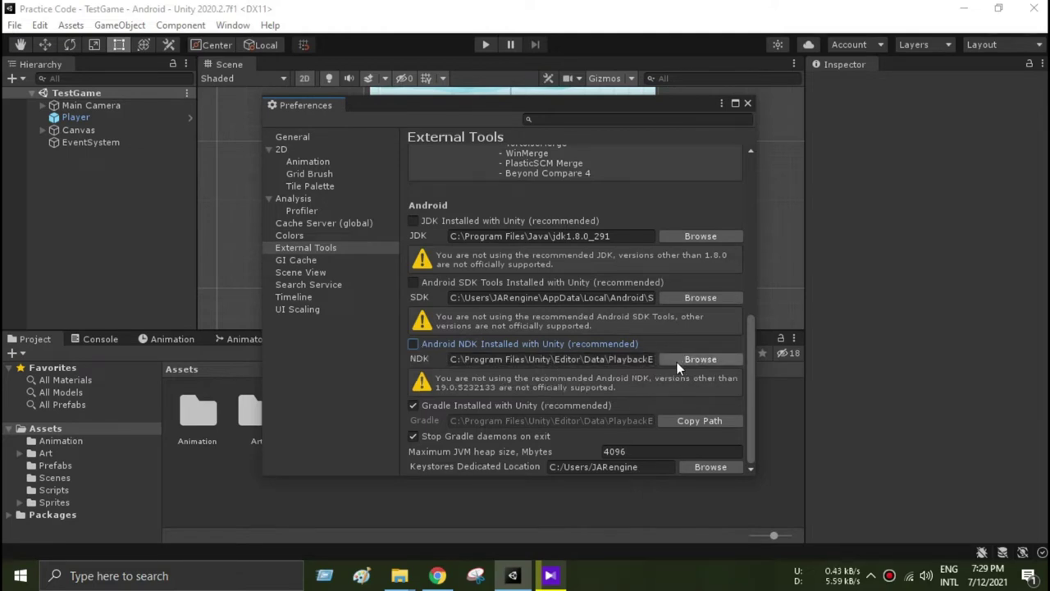
pyautogui.click(748, 105)
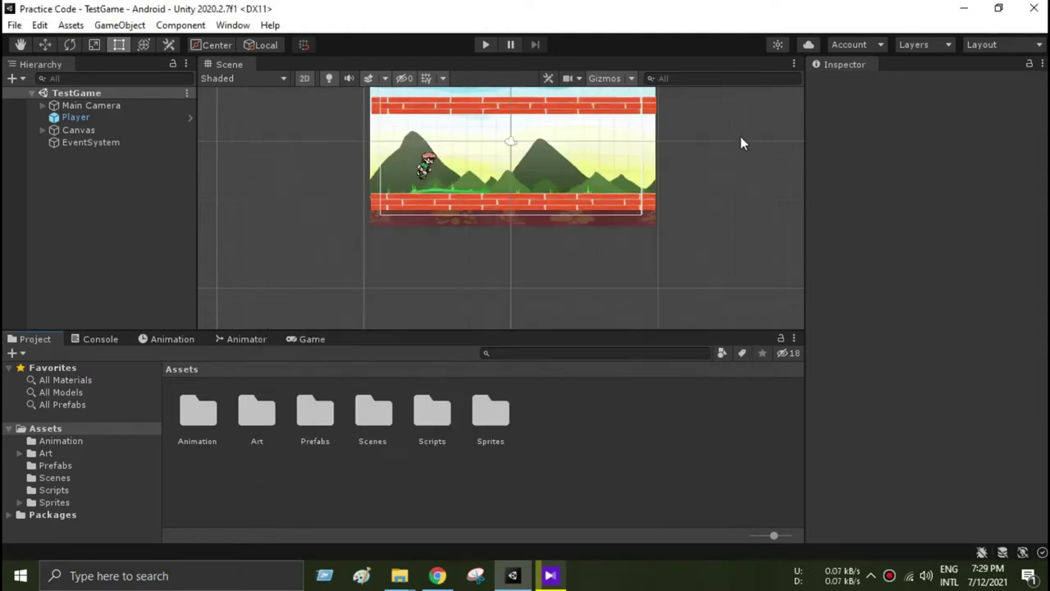
pyautogui.click(1025, 17)
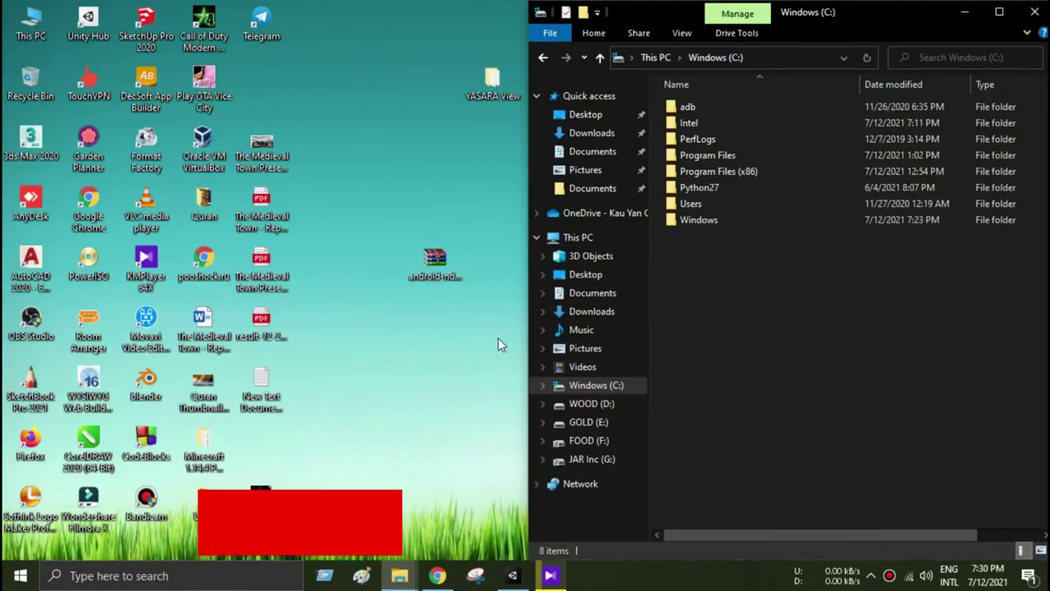
# Open android-ndk-r19c-windows-x86_64.zip in WinRAR and select its android-ndk-r19c folder.
pyautogui.click(448, 268)
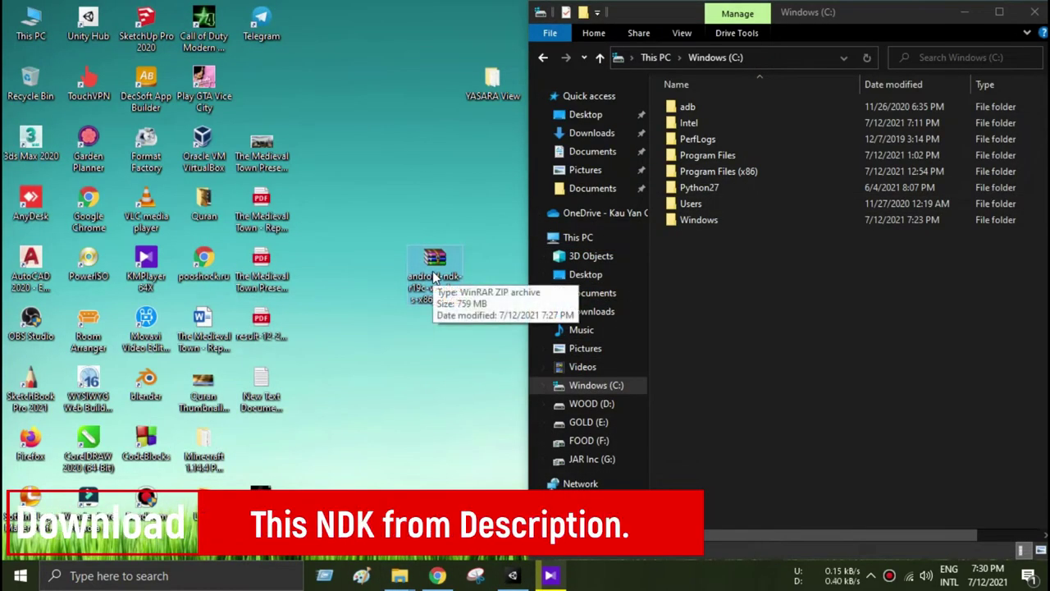
pyautogui.doubleClick(432, 271)
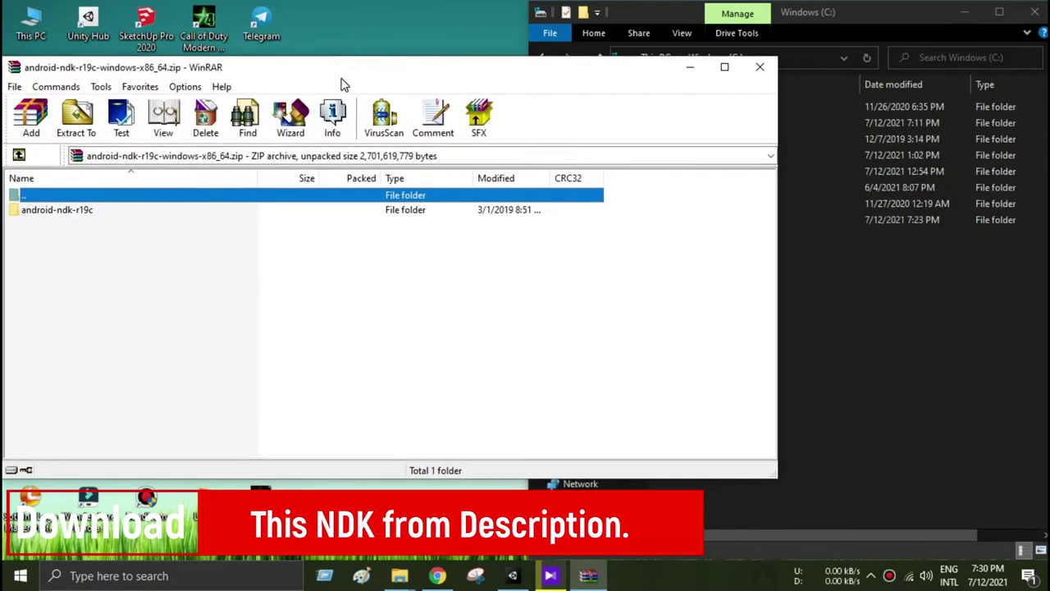
pyautogui.moveTo(373, 86); pyautogui.dragTo(347, 79)
pyautogui.click(133, 209)
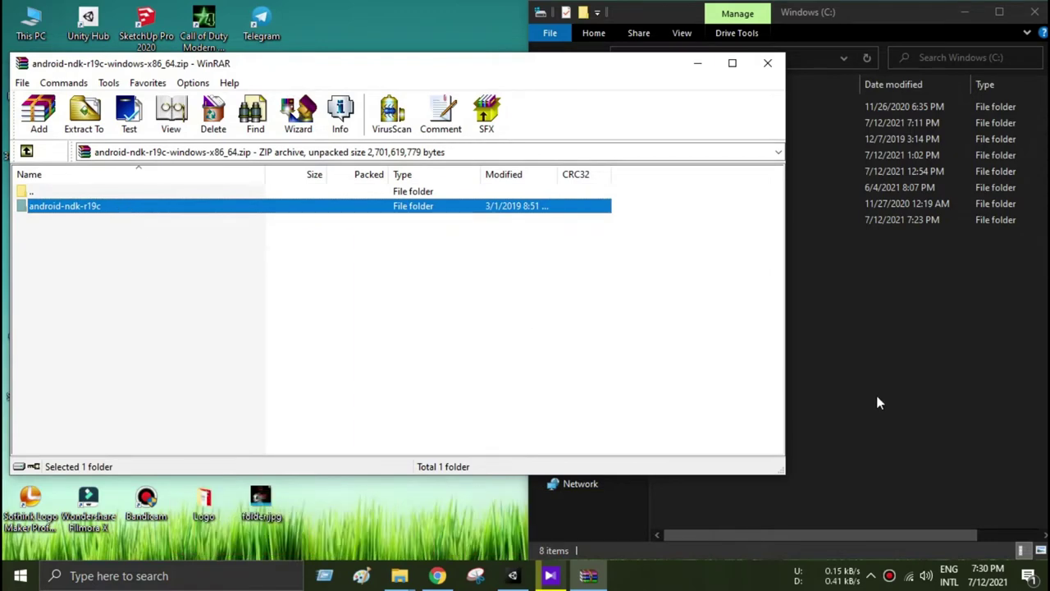
pyautogui.click(885, 399)
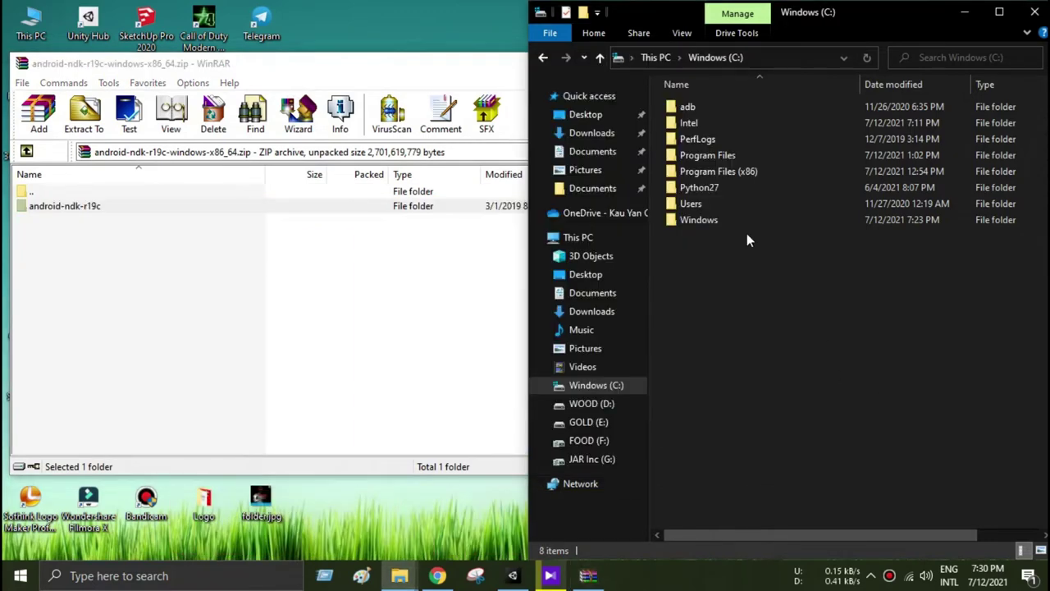
# Navigate File Explorer to Program Files\Unity\Editor\Data\PlaybackEngines\AndroidPlayer\NDK.
pyautogui.doubleClick(717, 154)
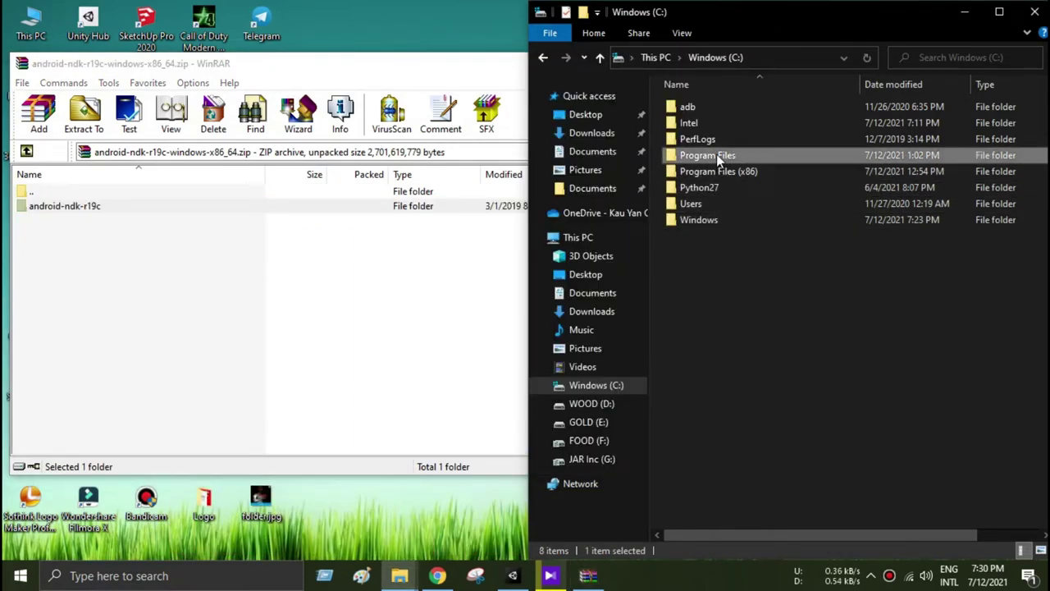
pyautogui.scroll(-6, 720, 325)
pyautogui.scroll(-1, 719, 330)
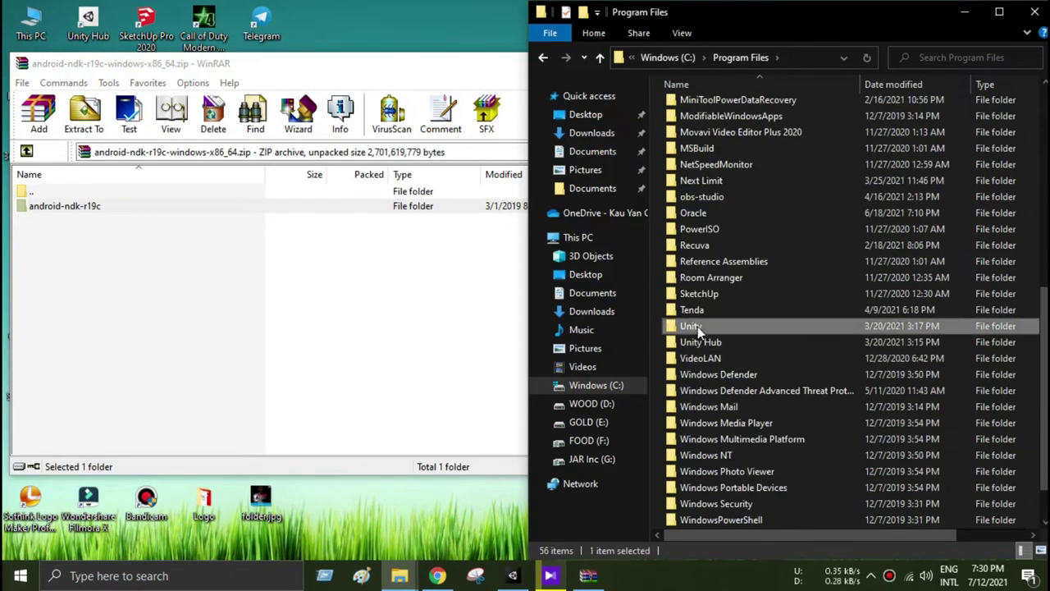
pyautogui.doubleClick(697, 326)
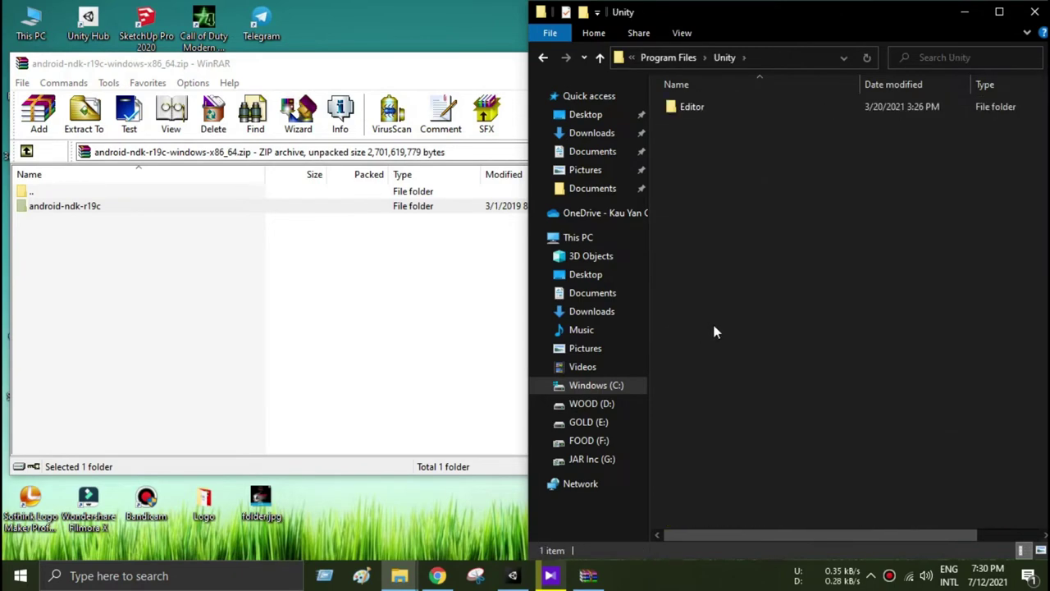
pyautogui.doubleClick(705, 112)
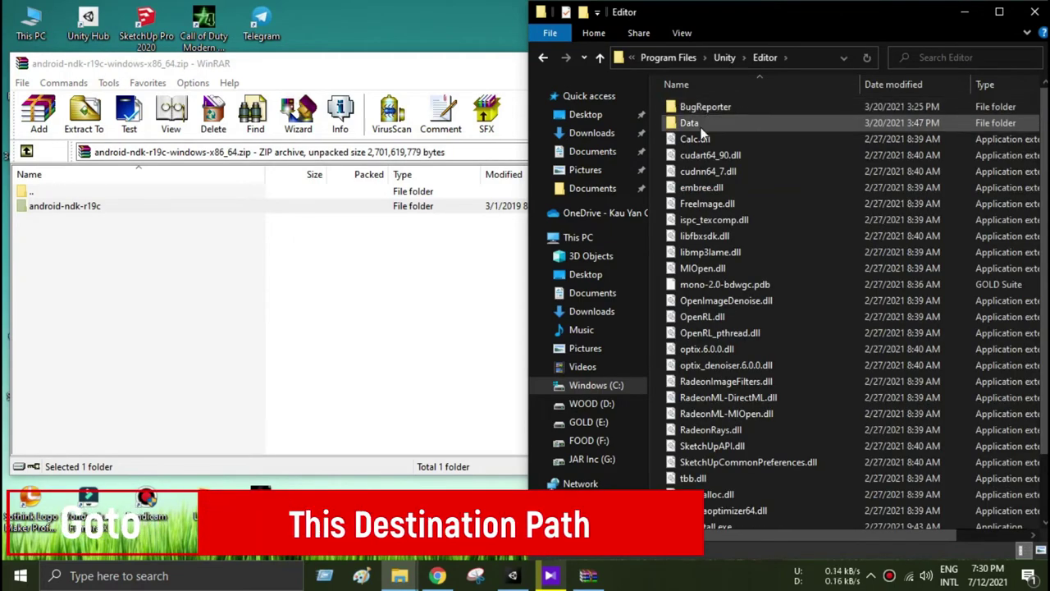
pyautogui.doubleClick(699, 123)
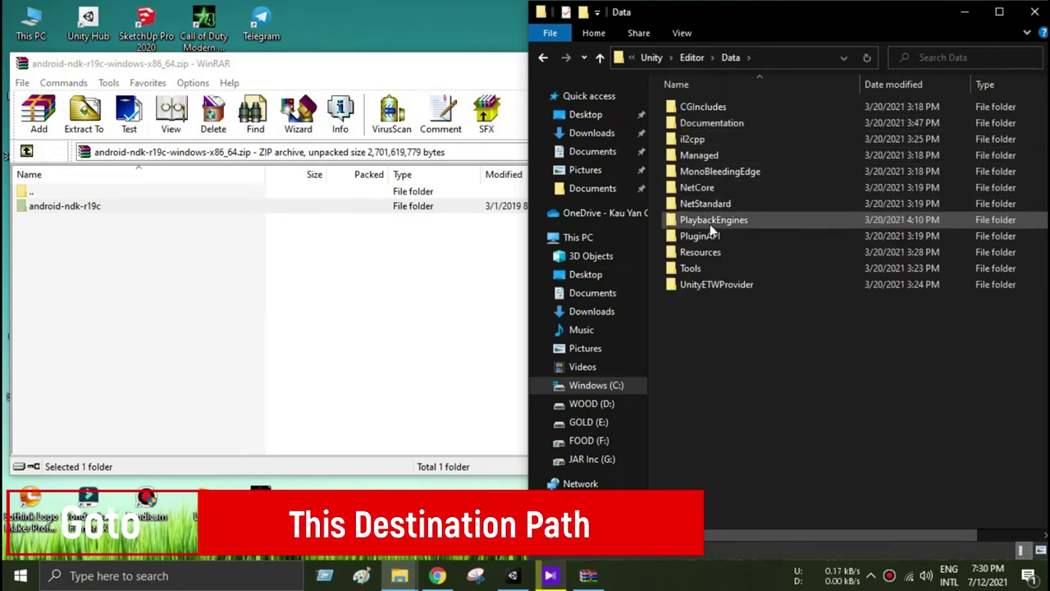
pyautogui.click(713, 228)
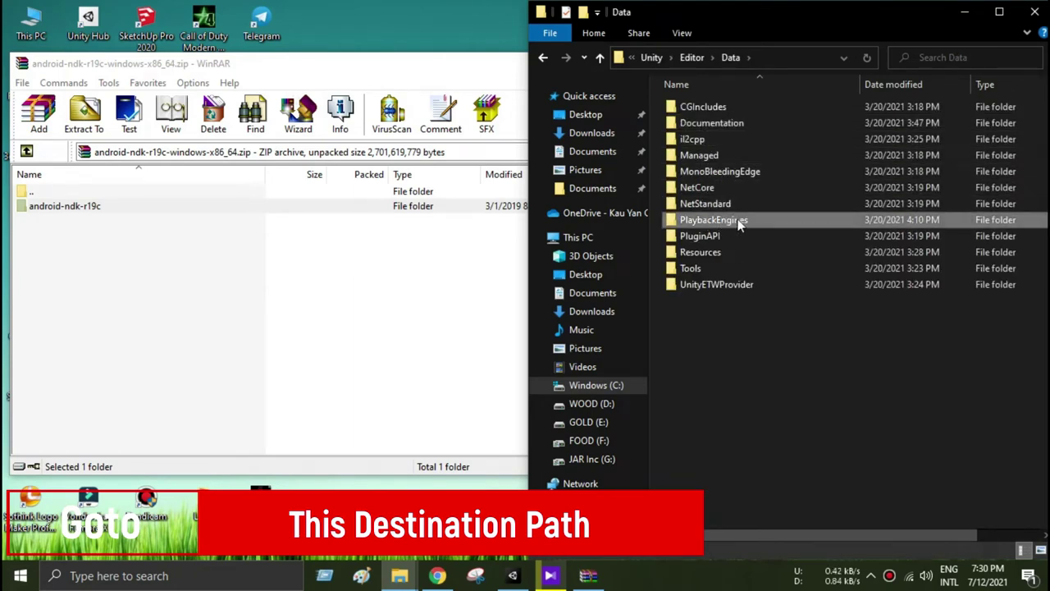
pyautogui.doubleClick(738, 223)
pyautogui.click(743, 109)
pyautogui.doubleClick(747, 107)
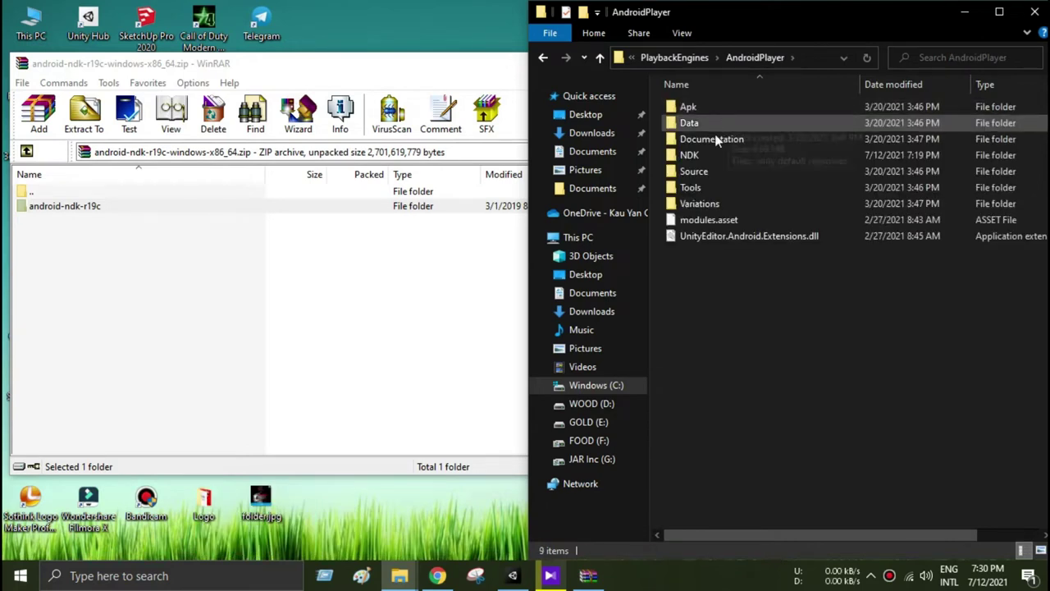
pyautogui.doubleClick(713, 157)
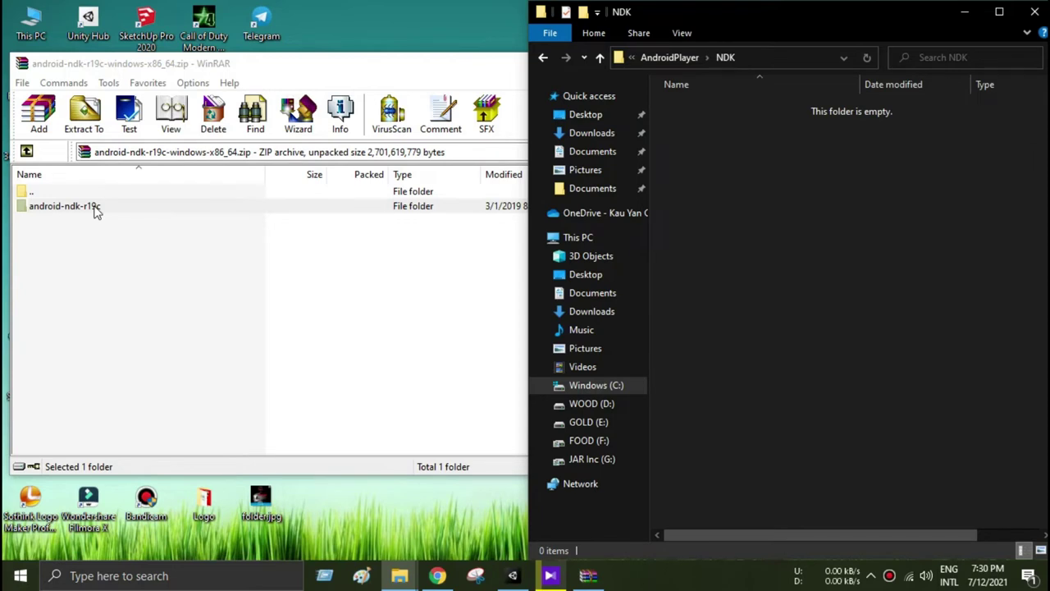
# Extract android-ndk-r19c into Unity's NDK folder, granting admin permission, and open the extracted folder.
pyautogui.moveTo(94, 211); pyautogui.dragTo(828, 271)
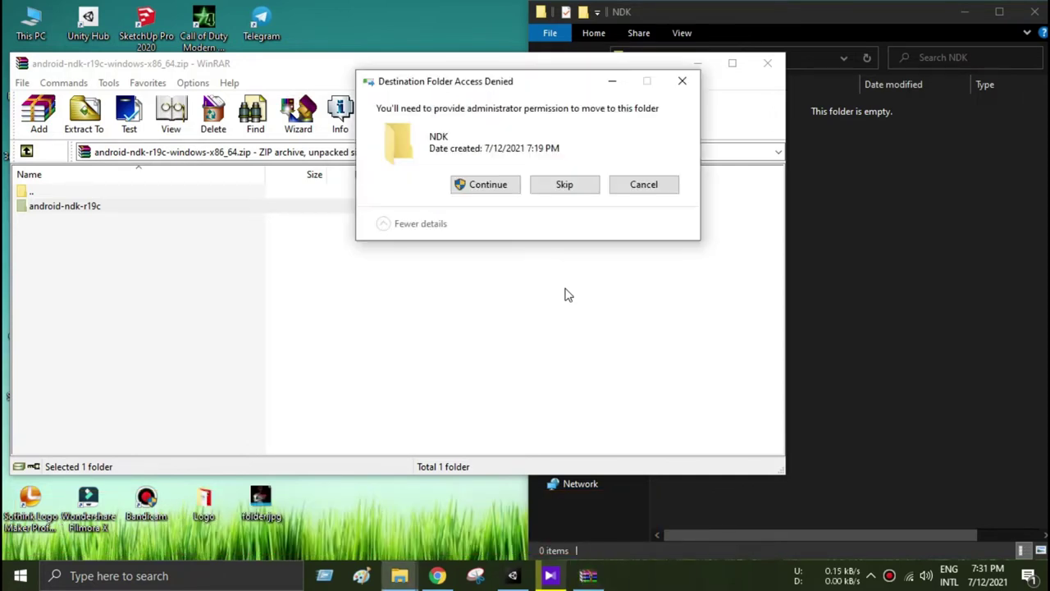
pyautogui.click(484, 187)
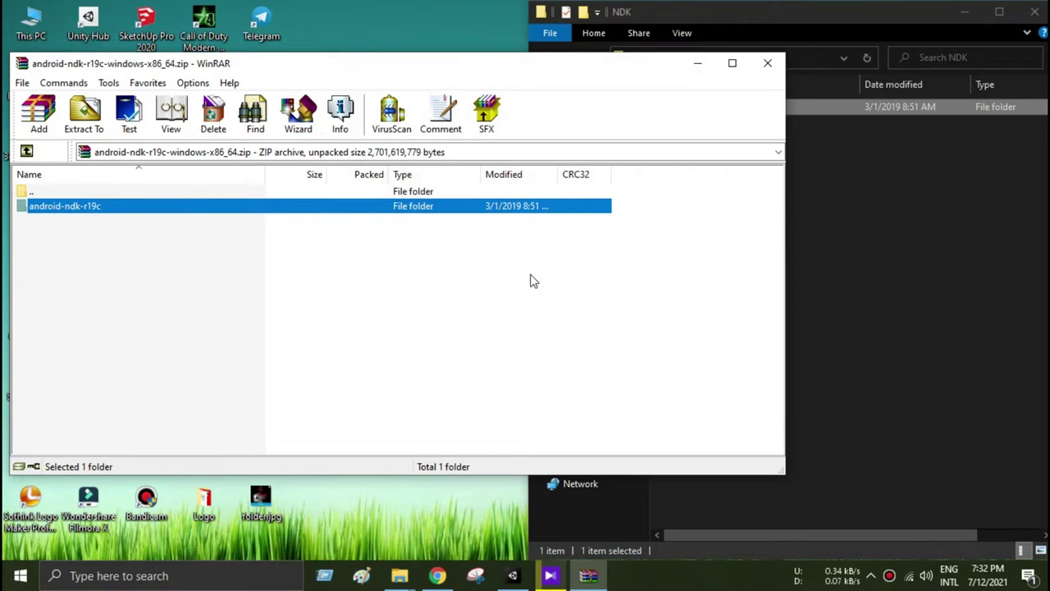
pyautogui.click(910, 224)
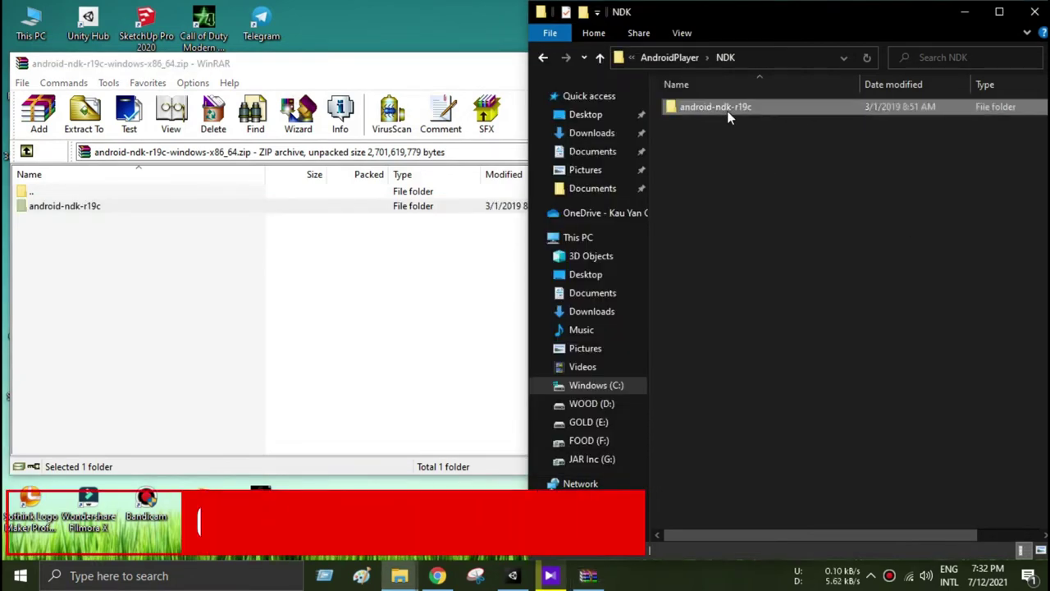
pyautogui.doubleClick(727, 111)
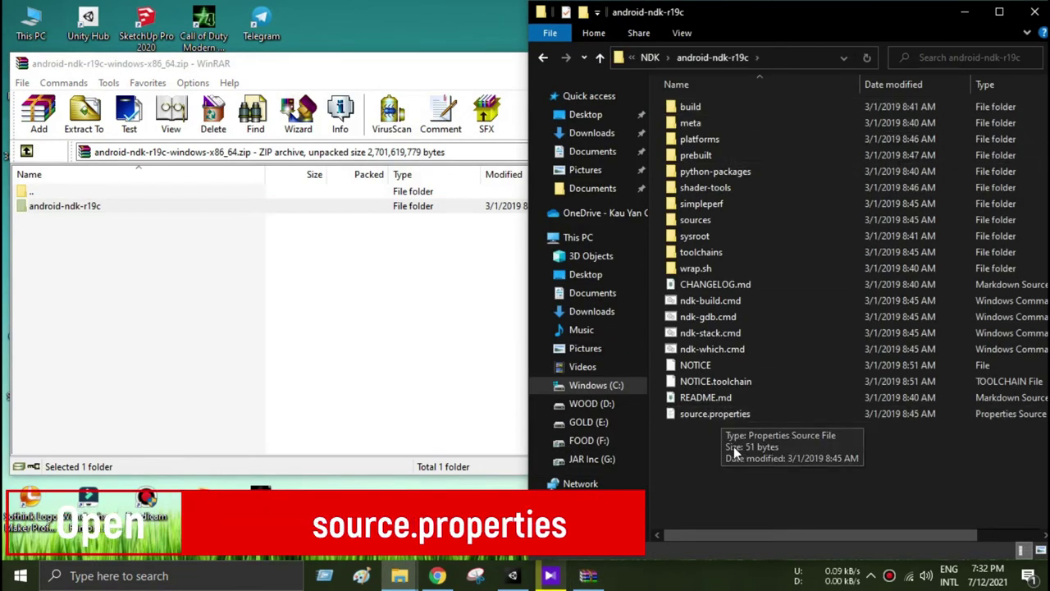
pyautogui.rightClick(695, 415)
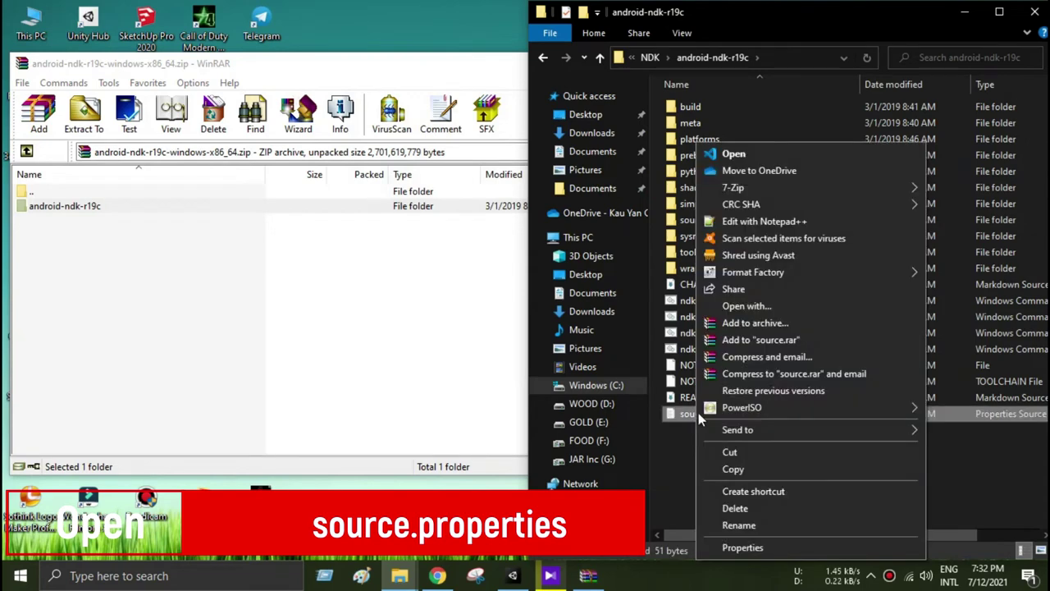
# Open source.properties in Notepad++ and move its window higher.
pyautogui.click(741, 221)
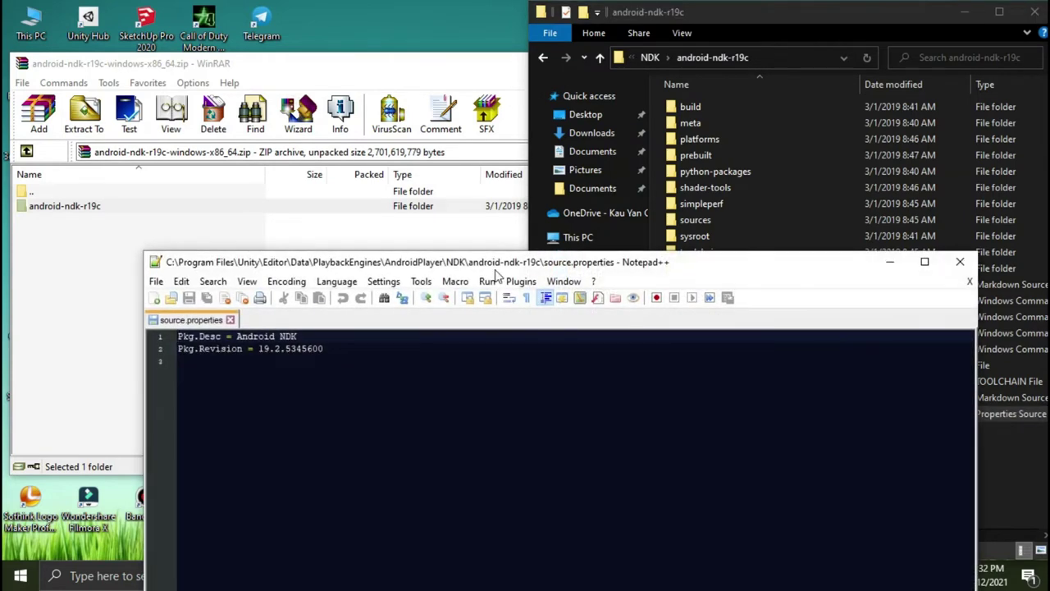
pyautogui.moveTo(496, 272); pyautogui.dragTo(537, 58)
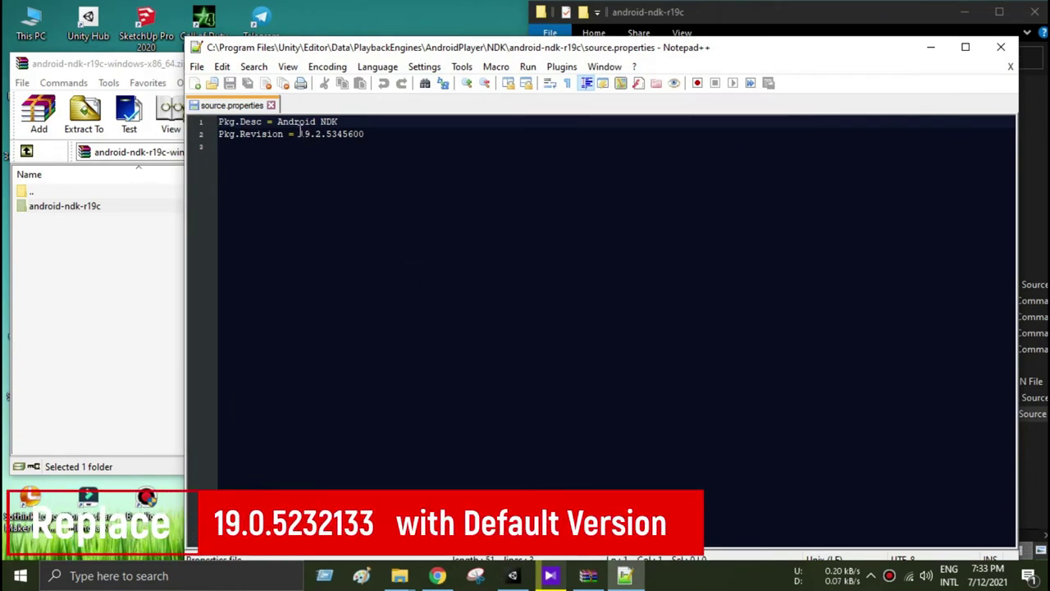
# Replace Pkg.Revision 19.2.5345600 with 19.0.5232133 in source.properties.
pyautogui.moveTo(299, 133); pyautogui.dragTo(360, 131)
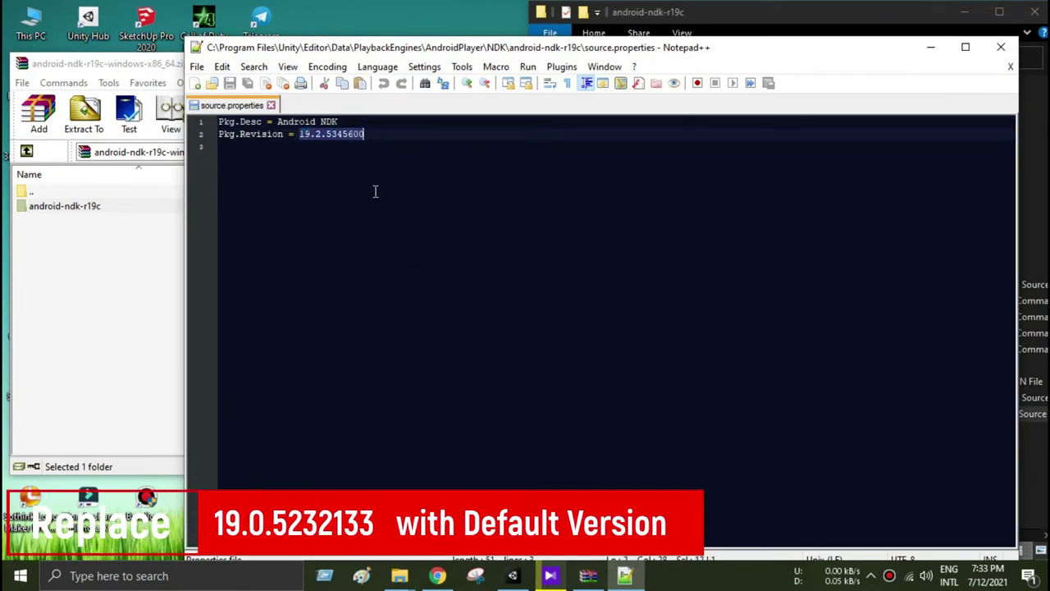
pyautogui.rightClick(333, 133)
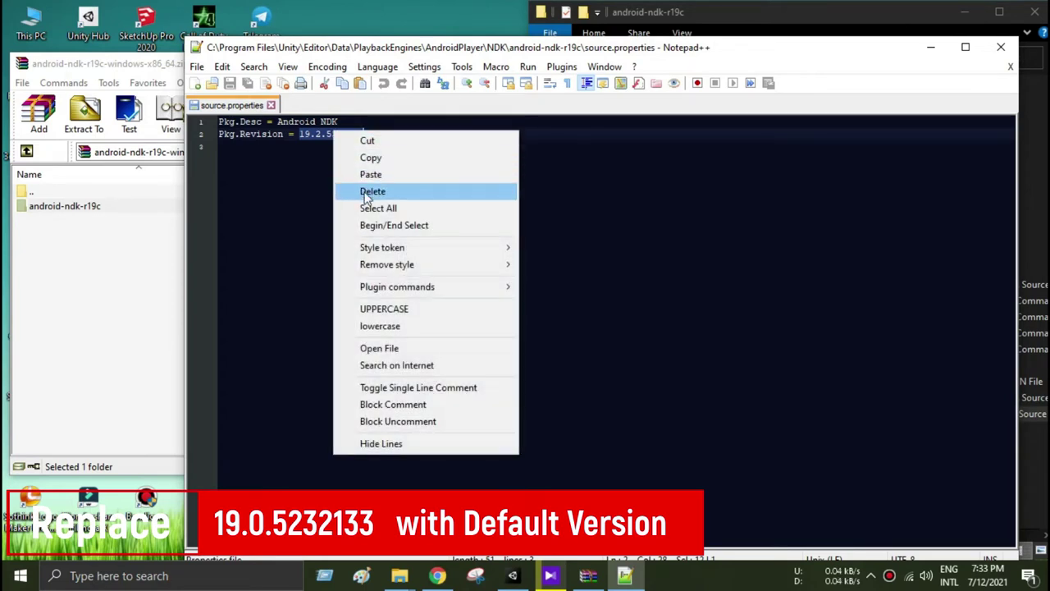
pyautogui.click(387, 177)
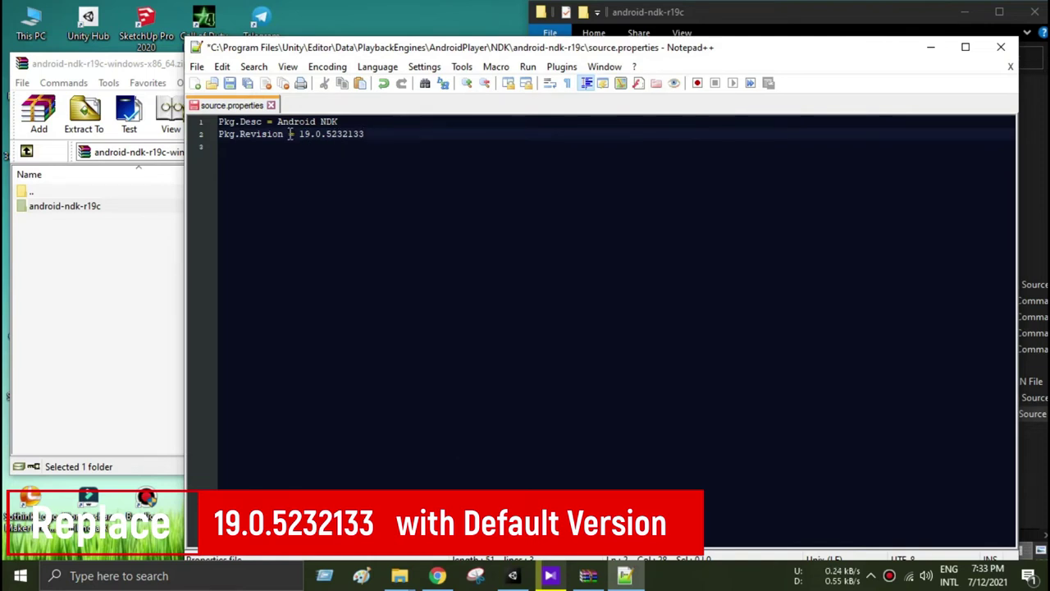
pyautogui.moveTo(299, 133); pyautogui.dragTo(394, 133)
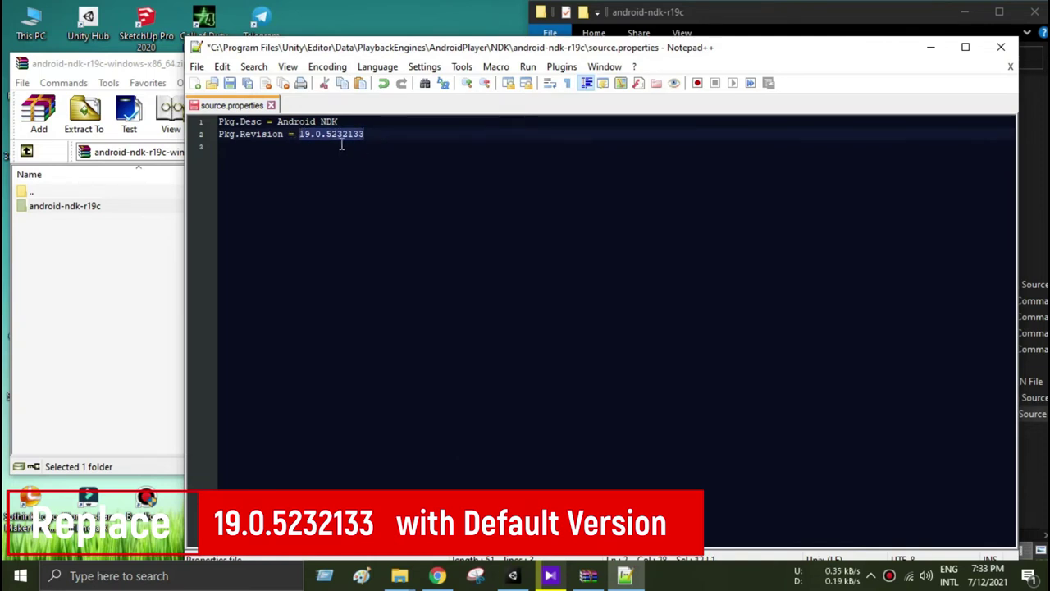
# Save source.properties and close Notepad++.
pyautogui.click(230, 83)
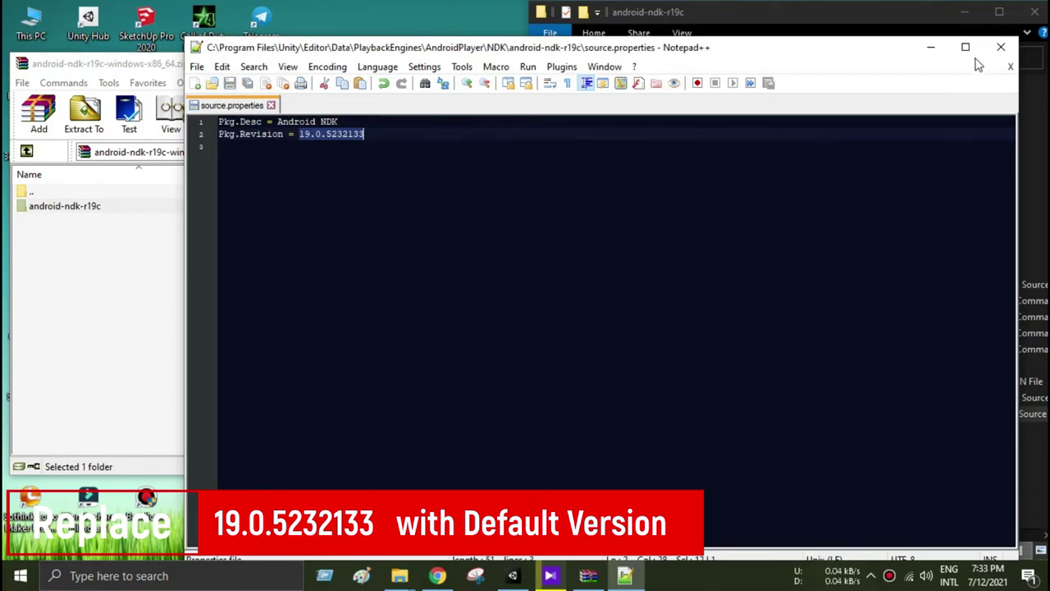
pyautogui.click(1001, 47)
pyautogui.click(756, 443)
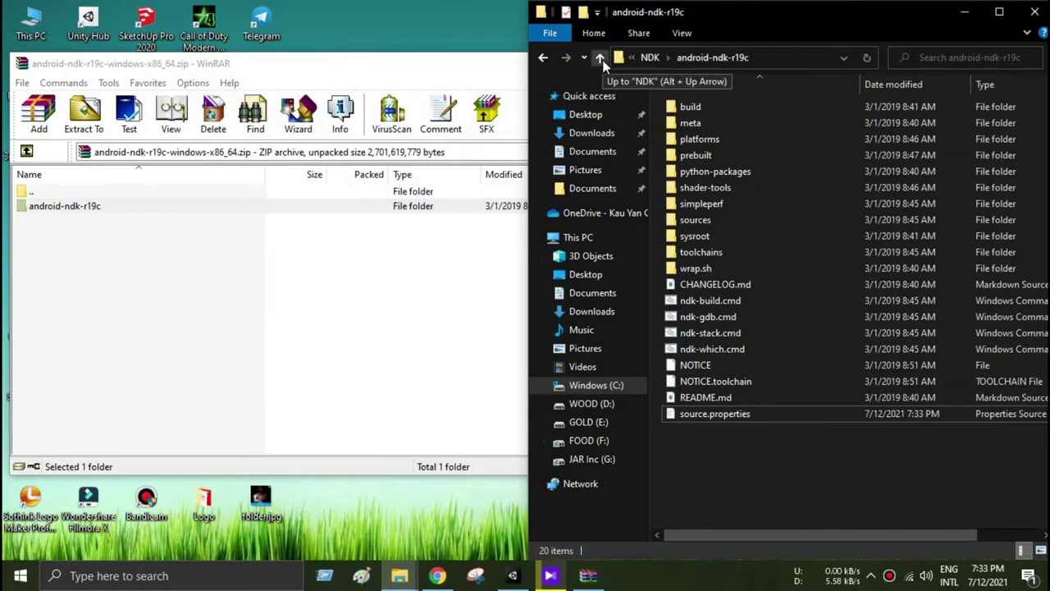
# Bring the Practice Code TestGame Unity editor forward and open its Edit menu.
pyautogui.click(508, 566)
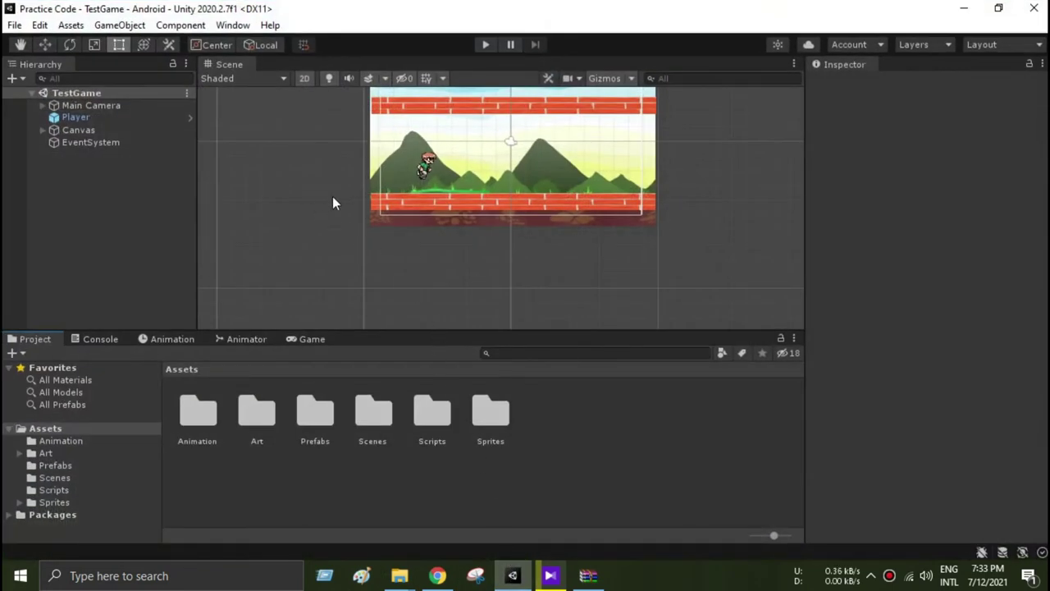
pyautogui.click(43, 26)
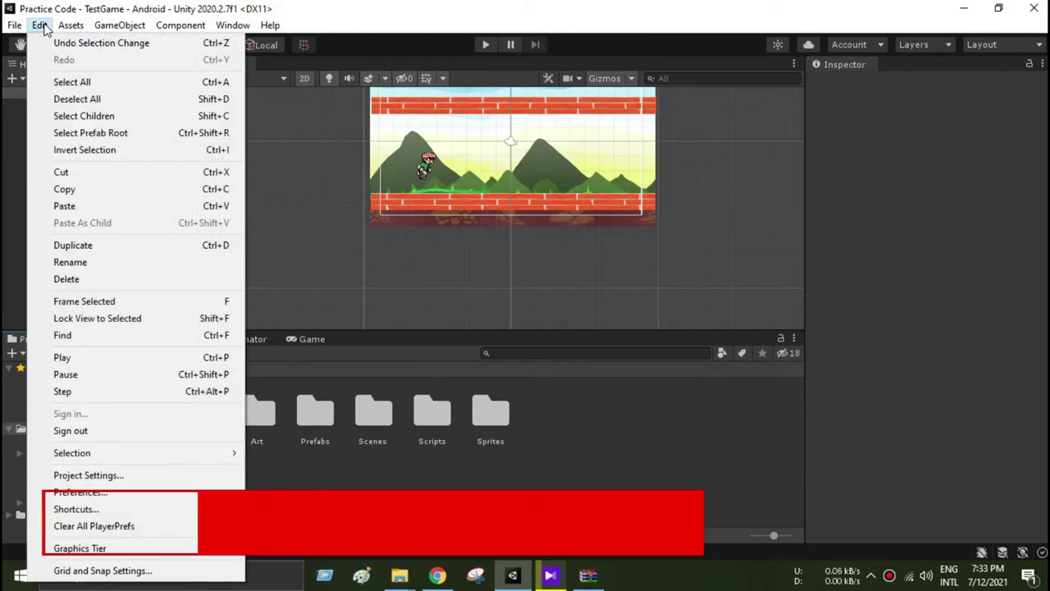
pyautogui.click(43, 26)
# Open Preferences on External Tools and scroll to the Android settings.
pyautogui.click(71, 25)
pyautogui.moveTo(45, 28)
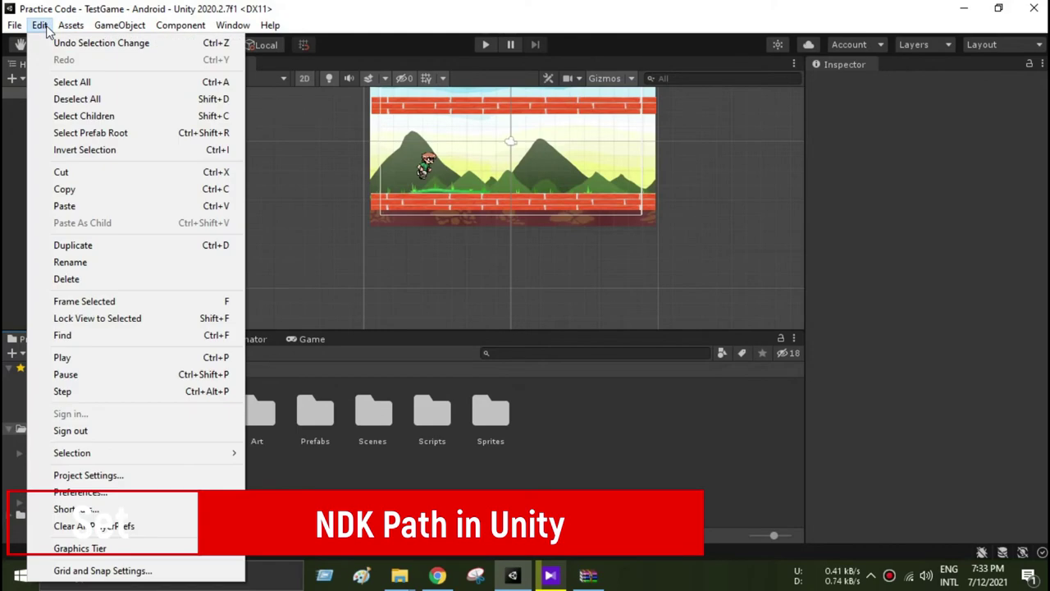
pyautogui.click(82, 492)
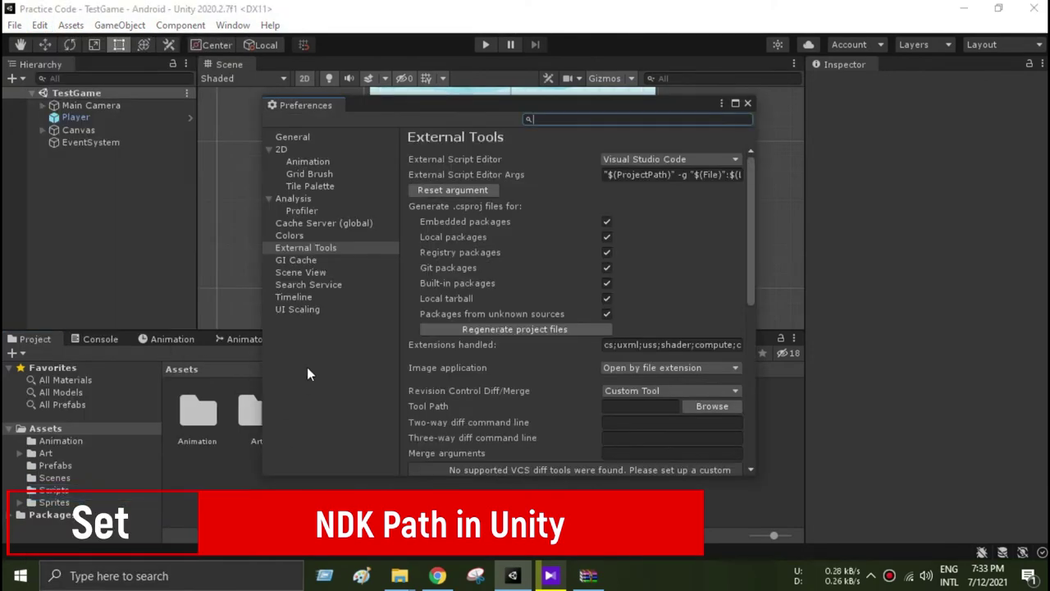
pyautogui.scroll(-4, 558, 292)
pyautogui.scroll(-5, 558, 293)
pyautogui.scroll(-1, 558, 293)
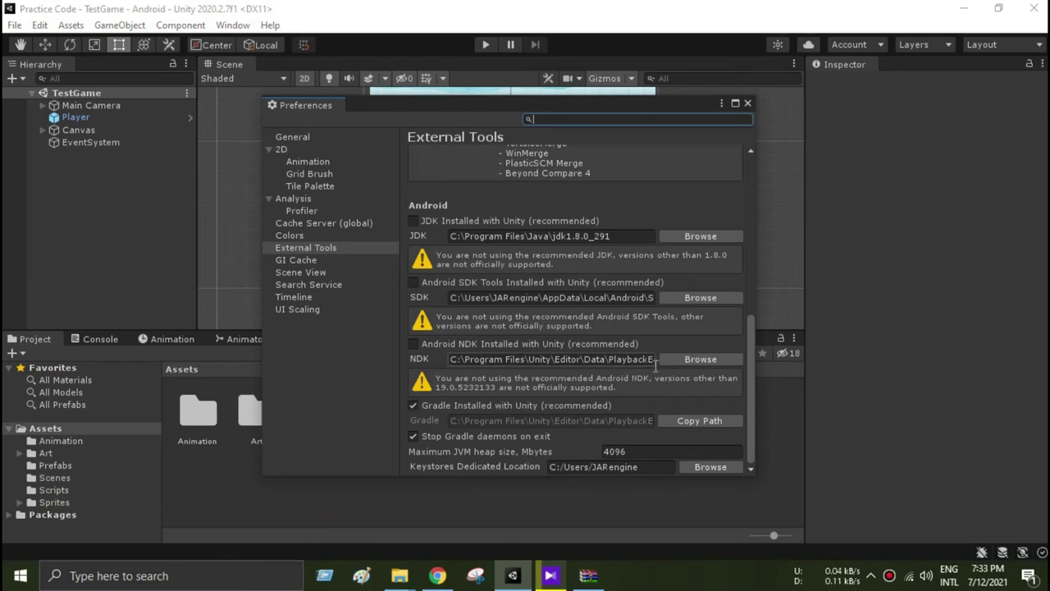
# Browse for a new NDK folder, navigating into Program Files\Unity\Editor\Data.
pyautogui.click(685, 363)
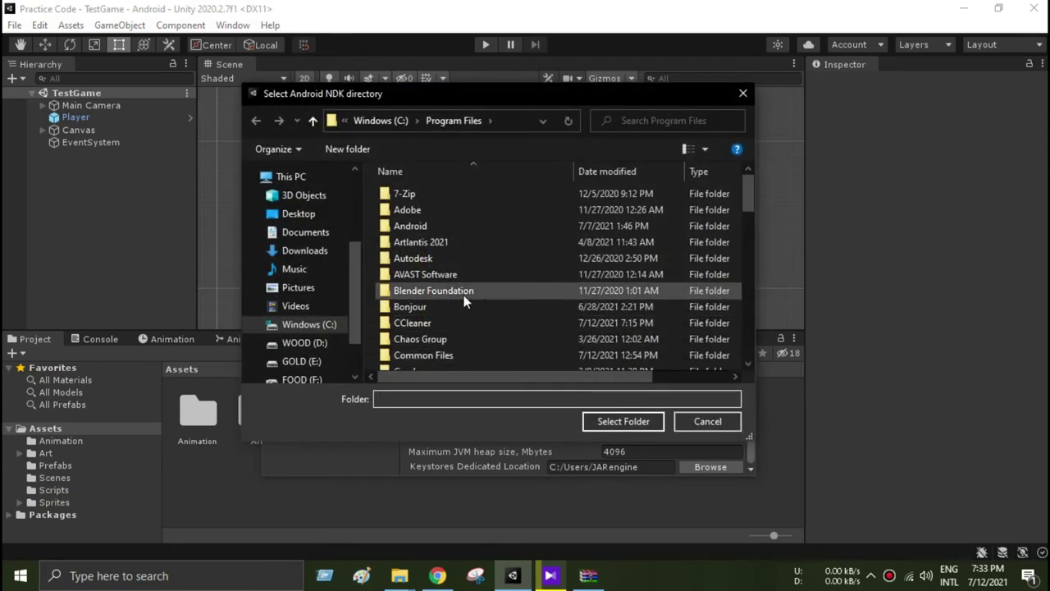
pyautogui.scroll(-7, 452, 251)
pyautogui.scroll(-3, 452, 251)
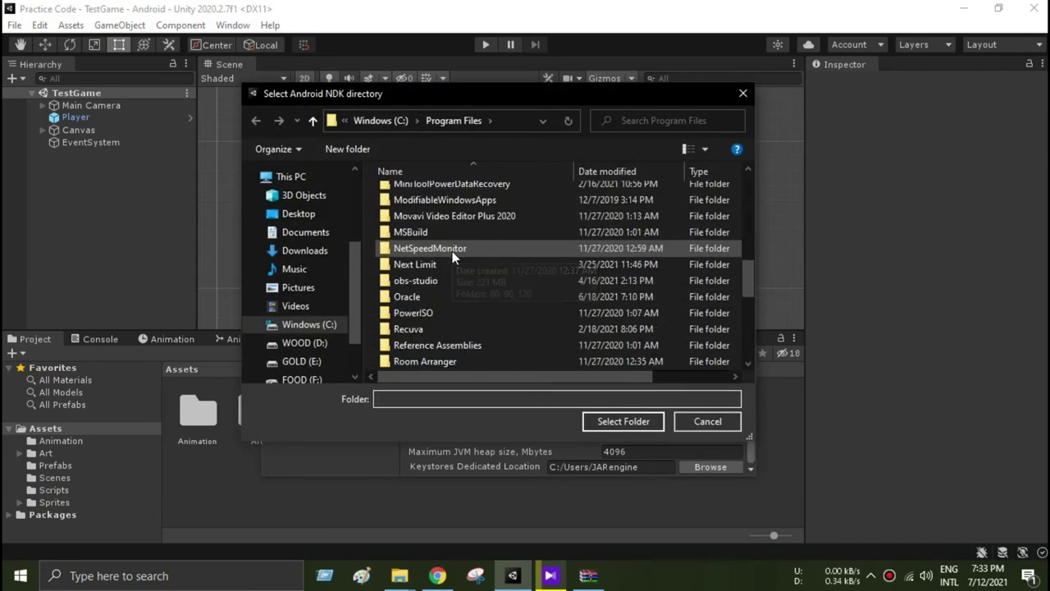
pyautogui.scroll(-3, 452, 251)
pyautogui.doubleClick(423, 265)
pyautogui.doubleClick(422, 201)
pyautogui.click(414, 207)
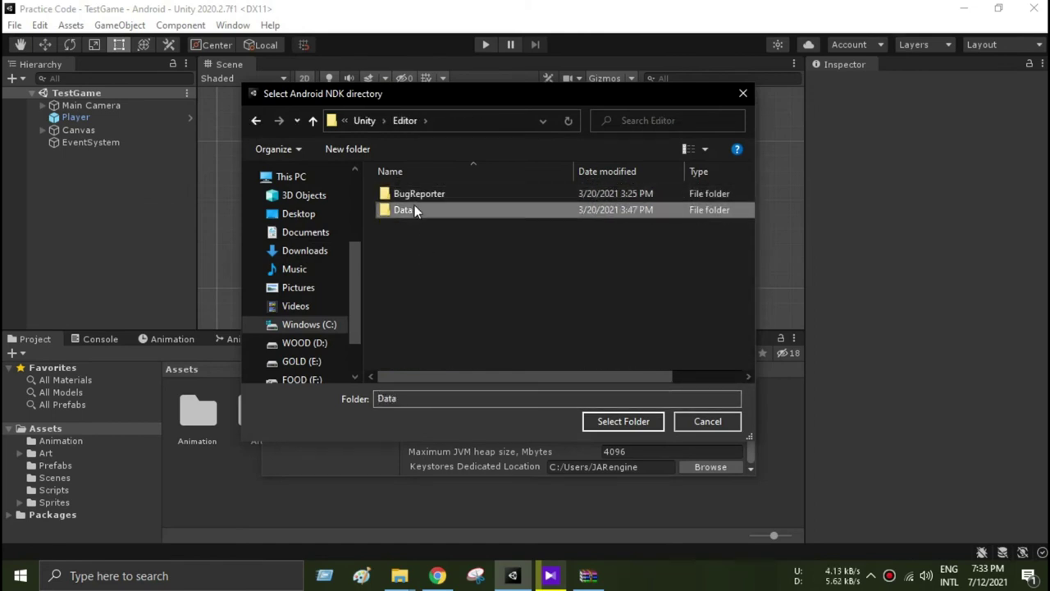
pyautogui.doubleClick(416, 211)
# Set PlaybackEngines\AndroidPlayer\NDK\android-ndk-r19c as the NDK path and close Preferences.
pyautogui.scroll(-1, 414, 260)
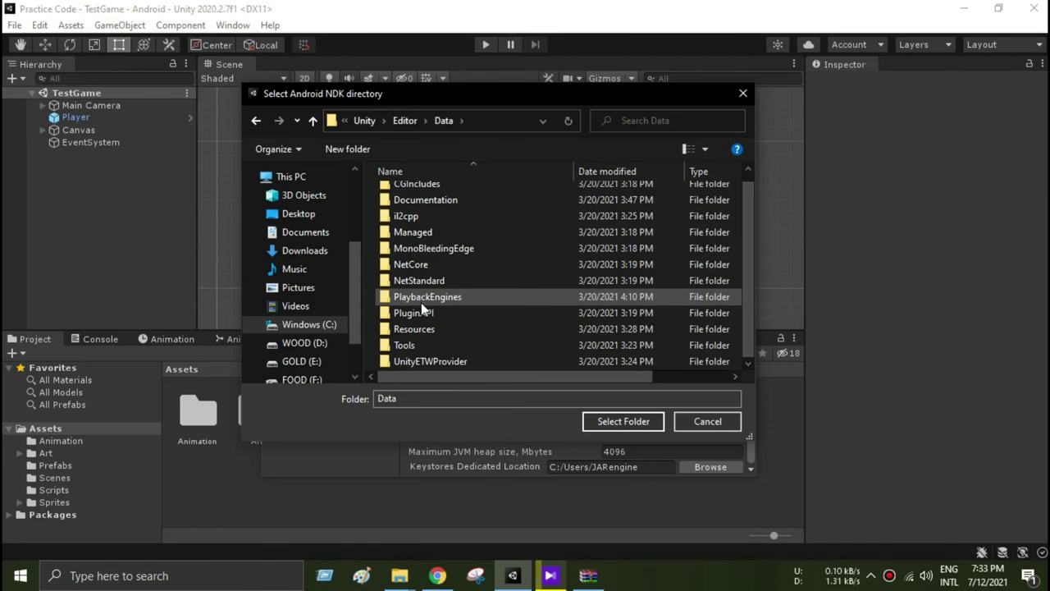
pyautogui.doubleClick(421, 297)
pyautogui.doubleClick(412, 195)
pyautogui.click(416, 242)
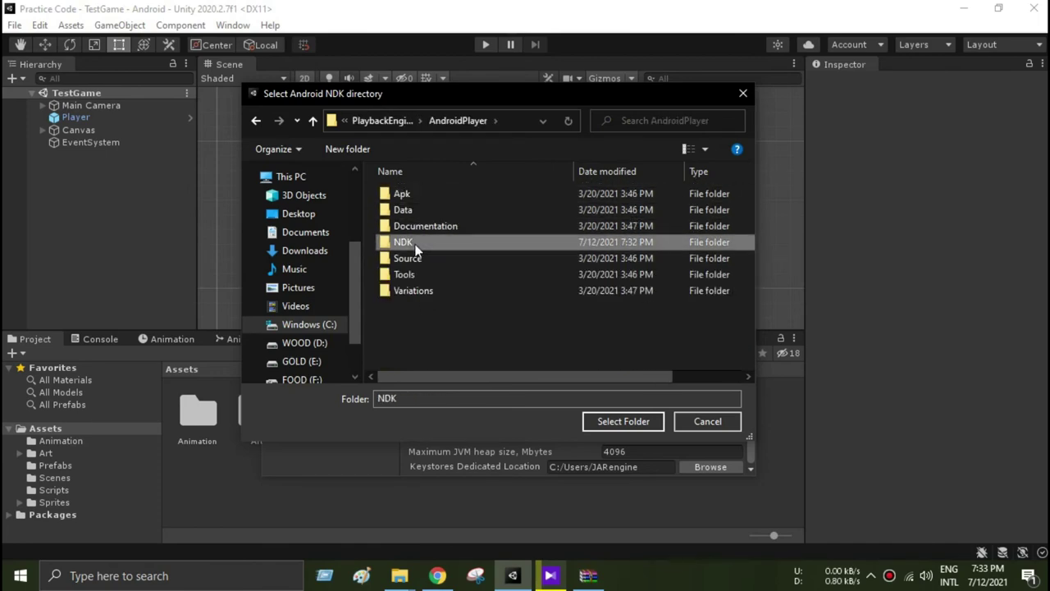
pyautogui.doubleClick(416, 243)
pyautogui.doubleClick(436, 201)
pyautogui.click(606, 423)
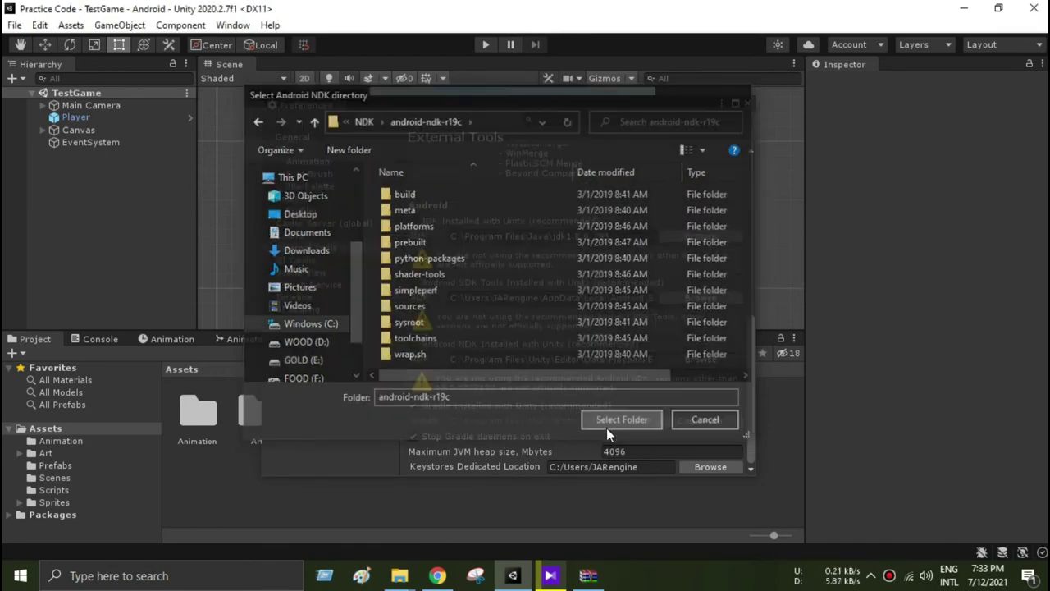
pyautogui.click(744, 104)
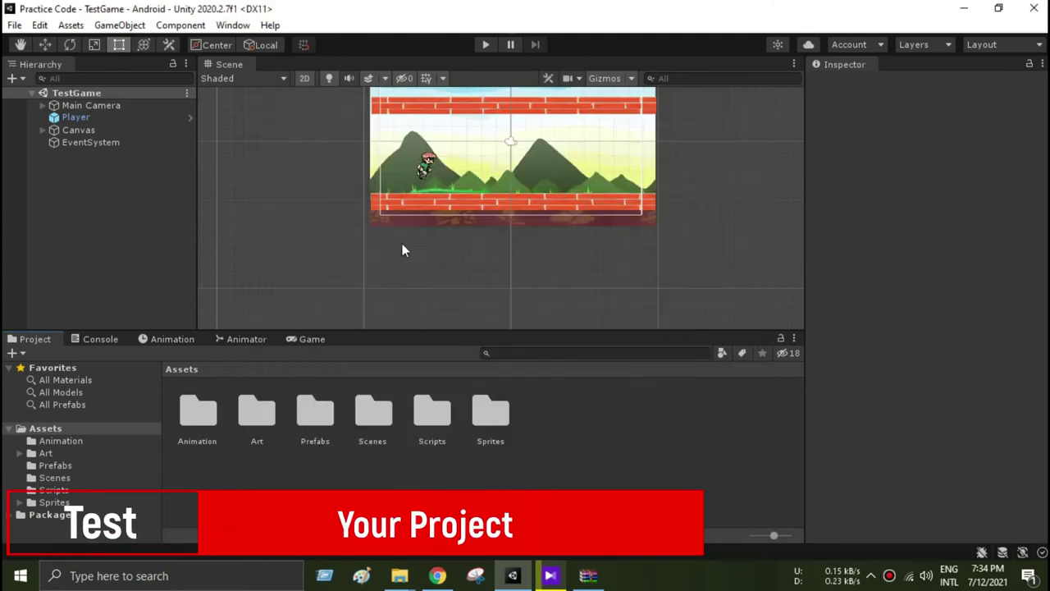
# Open Build Settings from the File menu, showing Android with Scenes/TestGame.
pyautogui.click(16, 25)
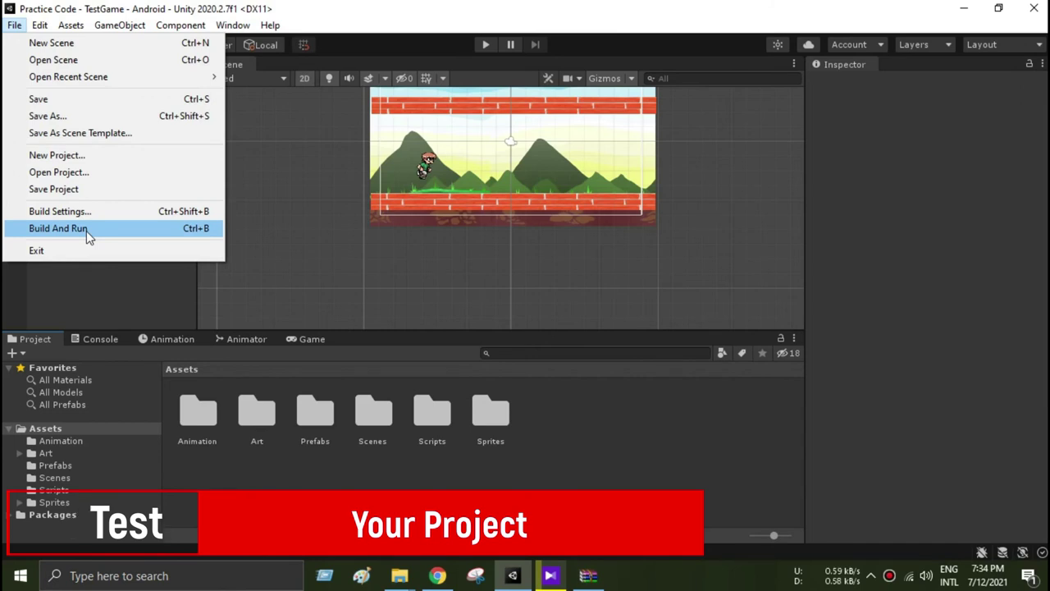
pyautogui.click(87, 212)
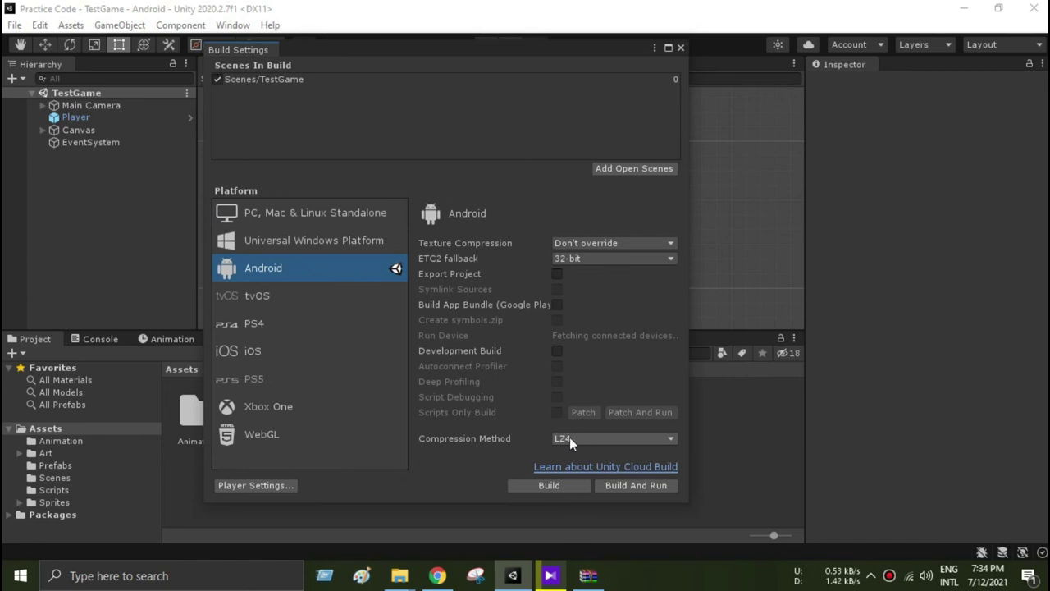
# Build the TestGame Android APK, saving it as Crazy Boy.apk on the Desktop.
pyautogui.click(549, 484)
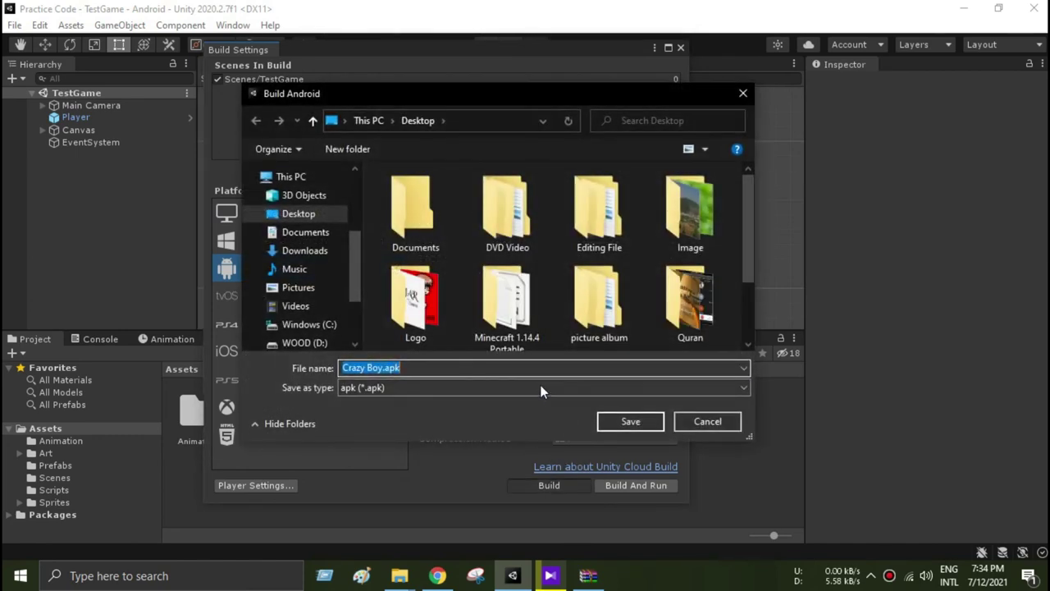
pyautogui.click(621, 422)
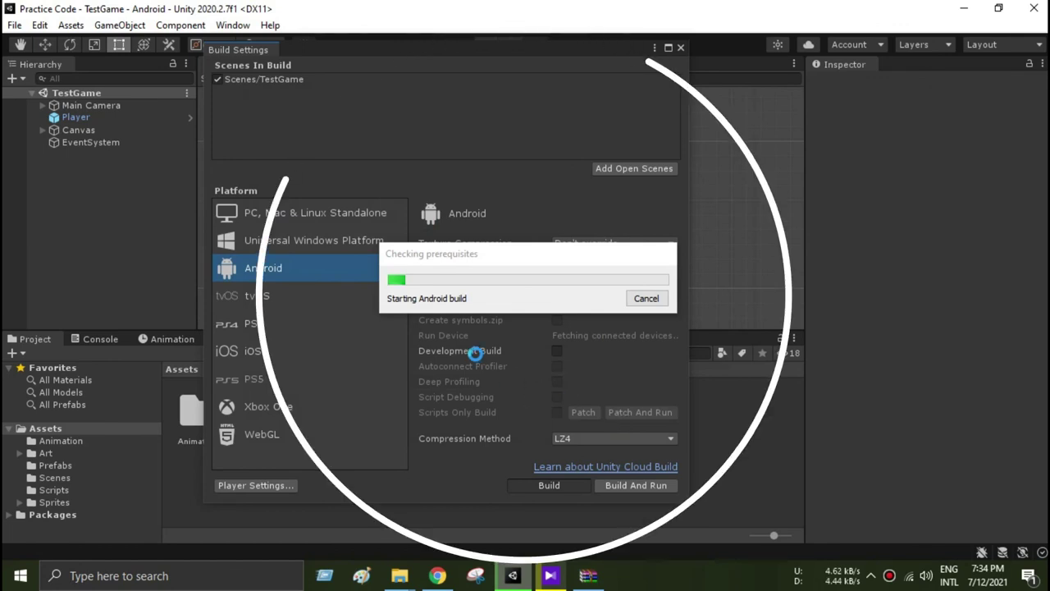